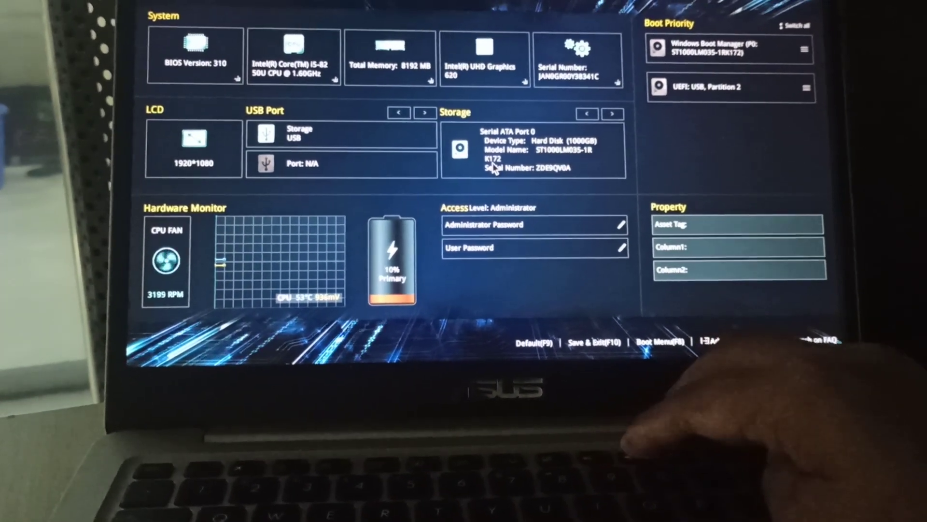
Leave the F8 boot list and highlight the Secure Boot entry on the Security tab
key("F8")
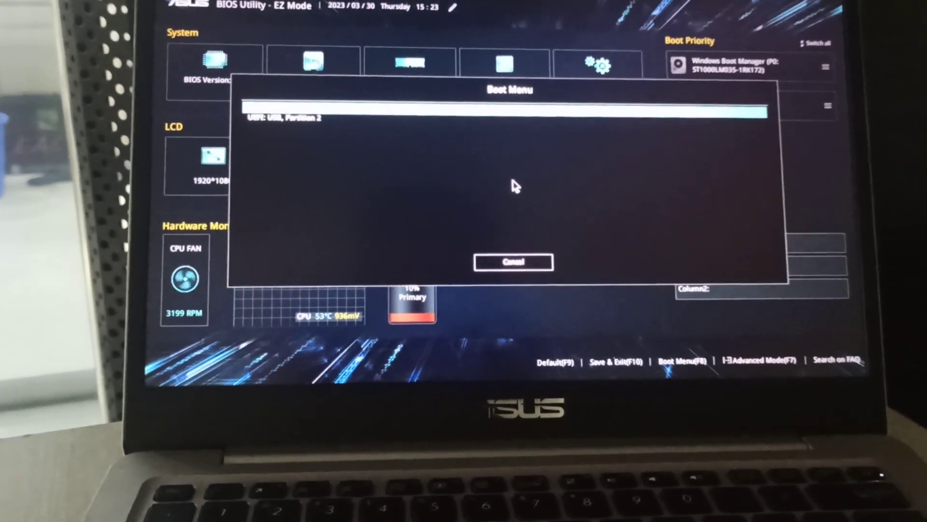
key("Down")
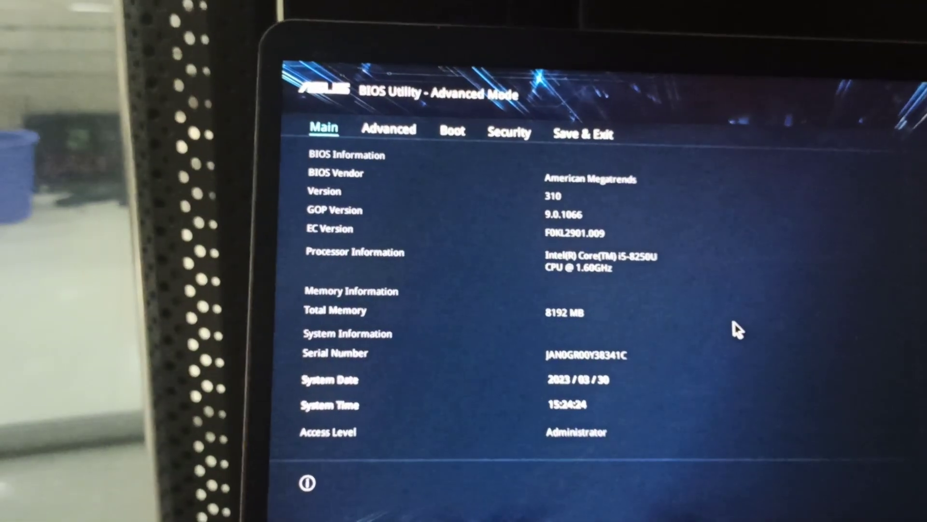
key("Right")
key("Right")
key("Right")
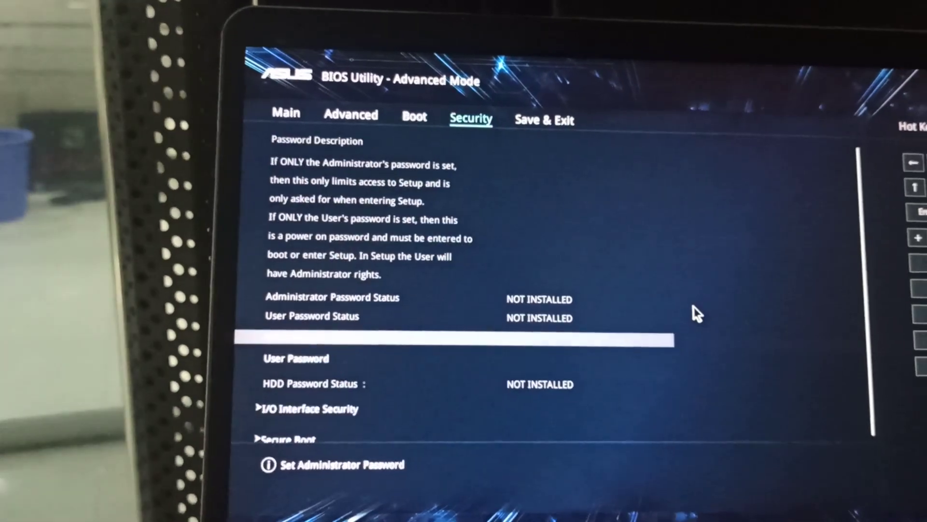
key("Down")
key("Down")
key("Down")
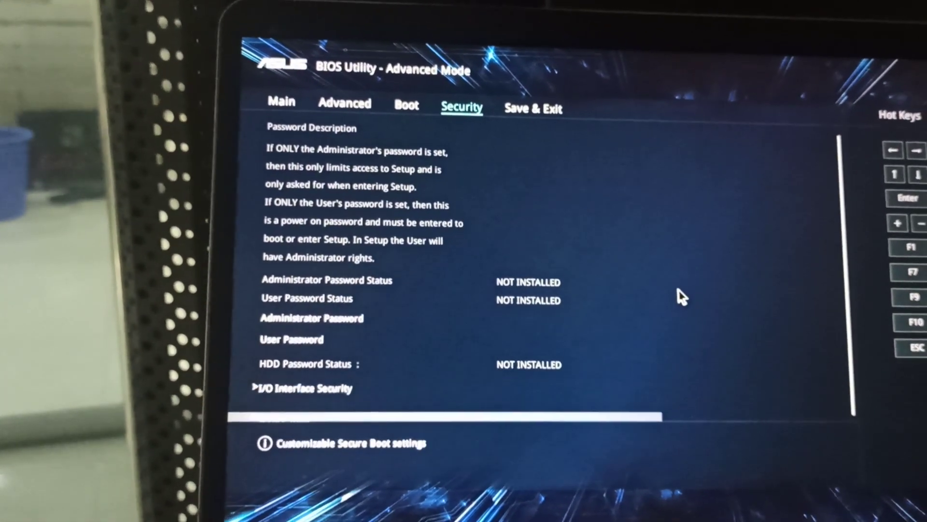
key("Up")
key("Down")
Disable Secure Boot Control, then save the configuration and reset with F10
key("Return")
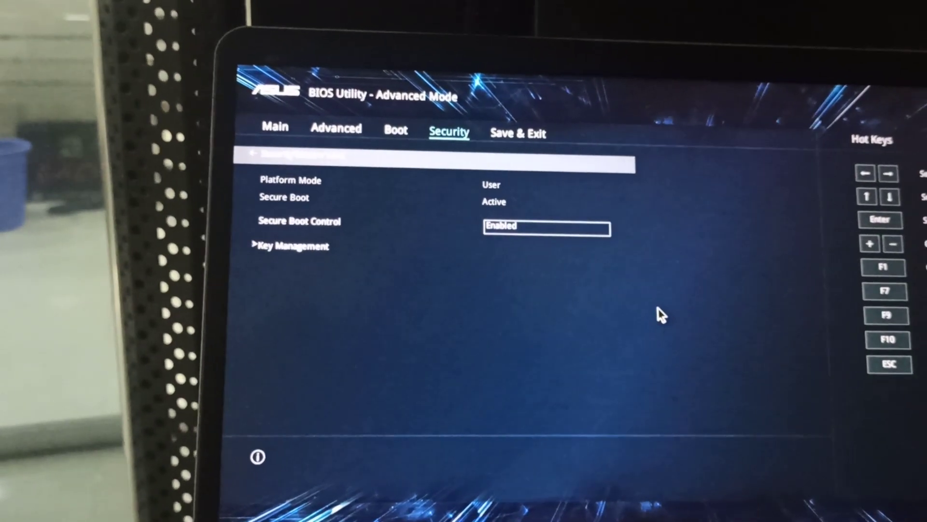
key("Up")
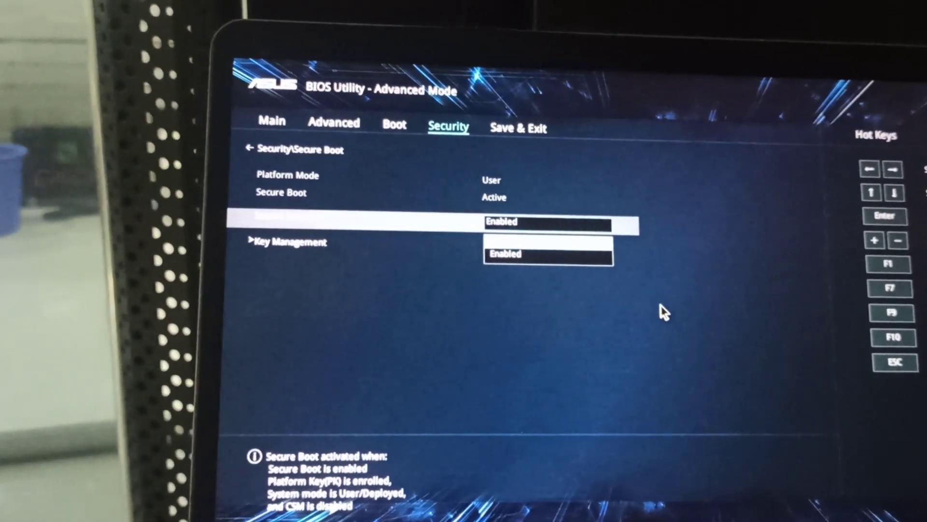
key("Down")
key("Return")
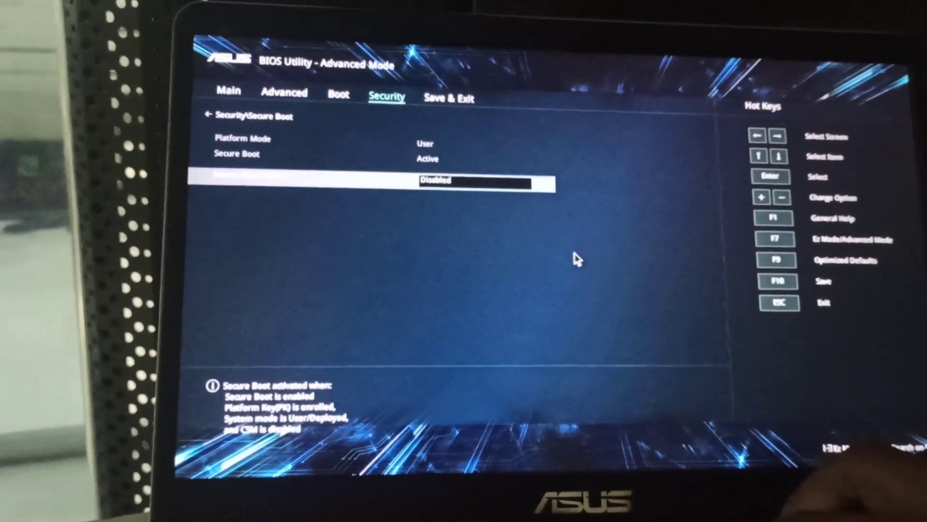
key("F10")
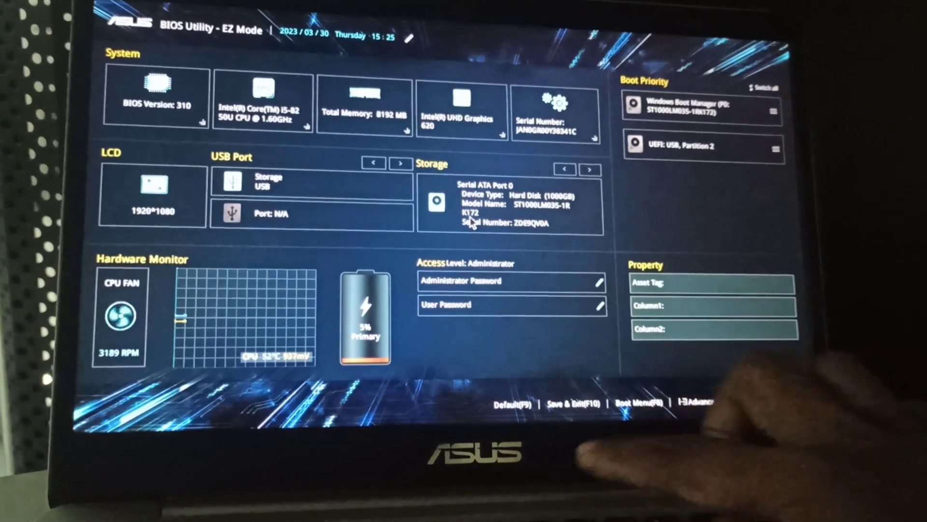
Reopen the F8 Boot Menu to show the UEFI: USB, Partition 2 boot choice
key("F8")
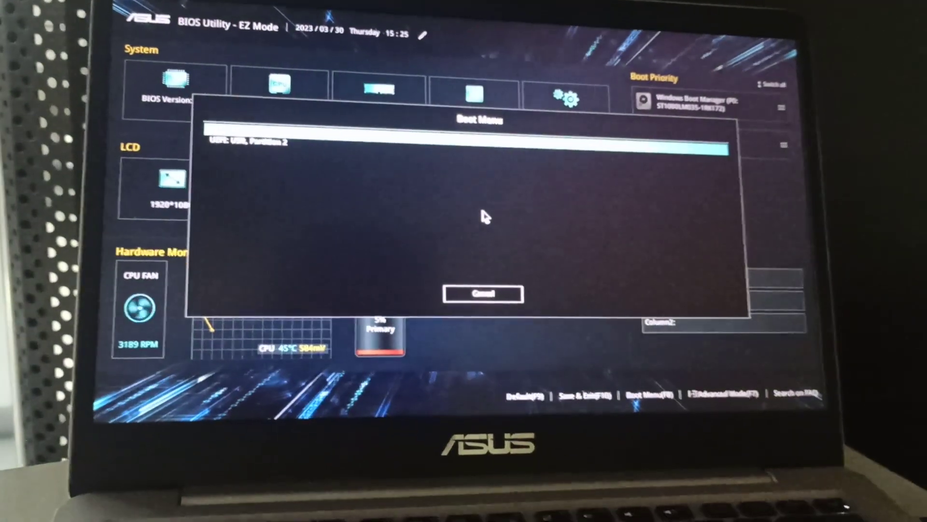